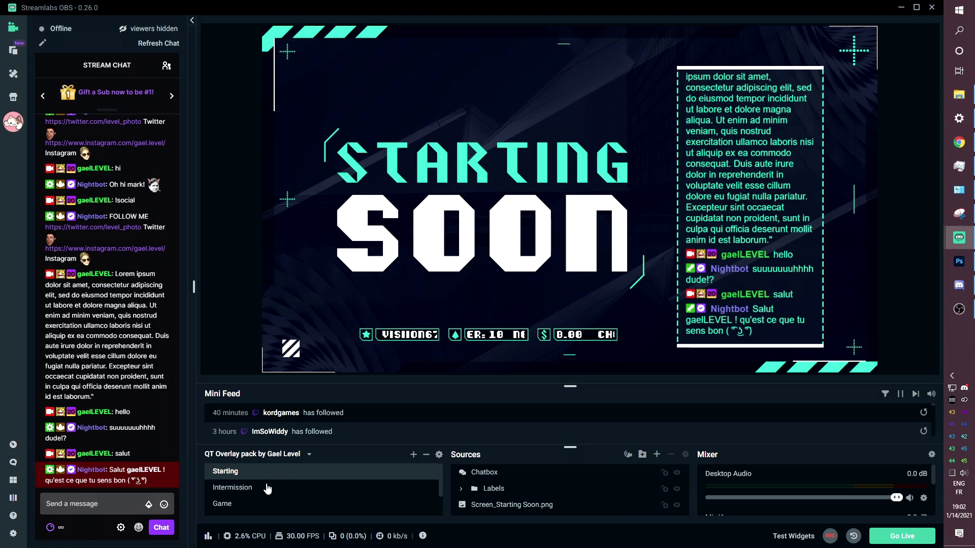
pyautogui.click(267, 488)
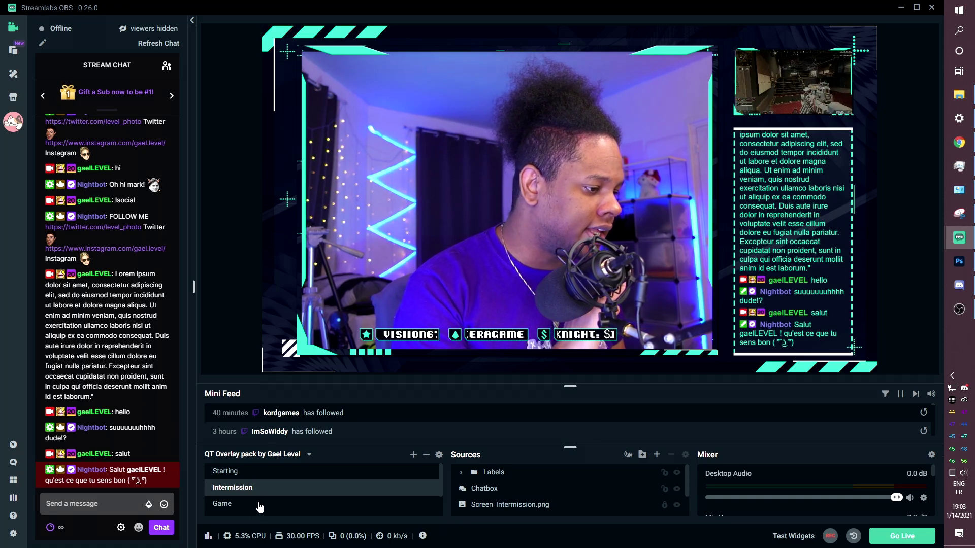
pyautogui.click(260, 507)
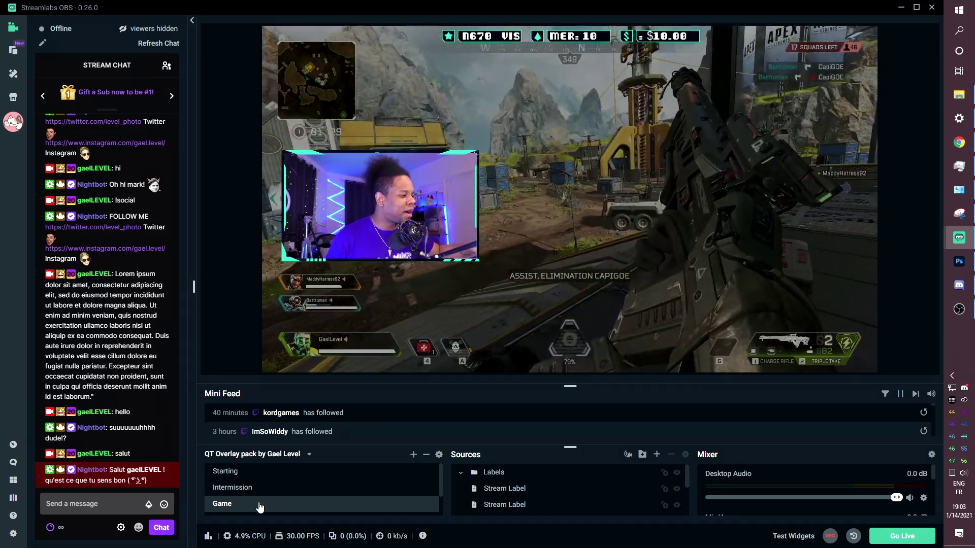
pyautogui.scroll(-2, 230, 486)
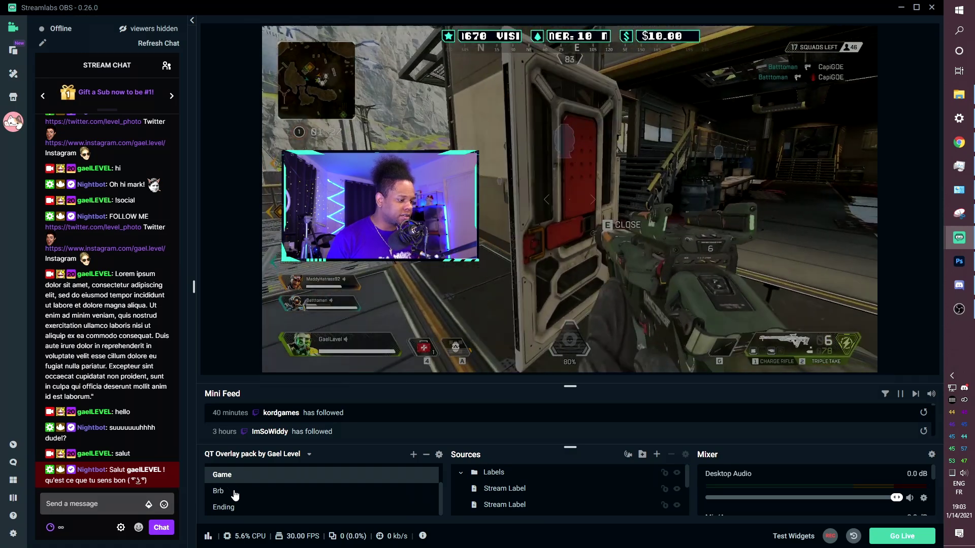
pyautogui.click(231, 491)
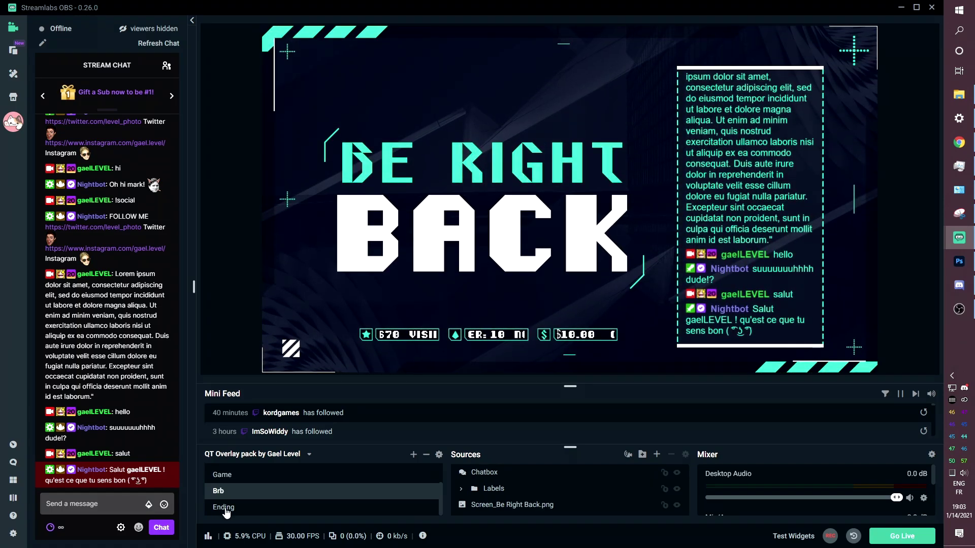
pyautogui.click(226, 507)
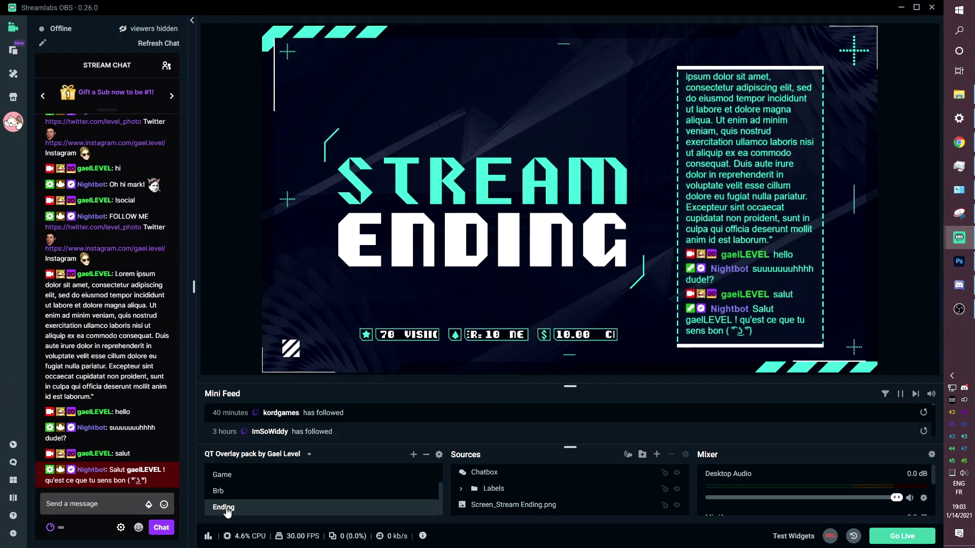
pyautogui.scroll(2, 238, 477)
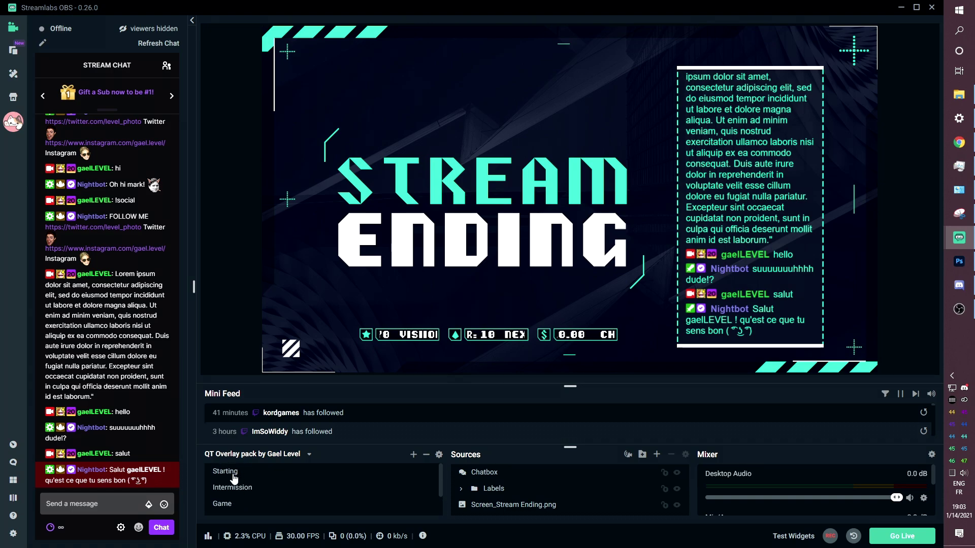
pyautogui.click(235, 476)
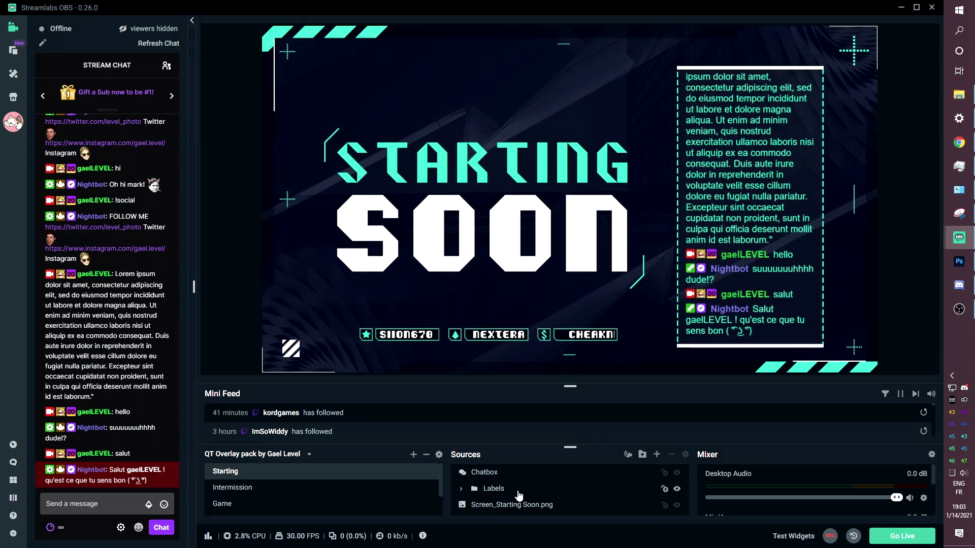
# Add a Color Correction filter to the Screen_Starting Soon.png image source.
pyautogui.click(506, 511)
pyautogui.rightClick(506, 516)
pyautogui.click(518, 385)
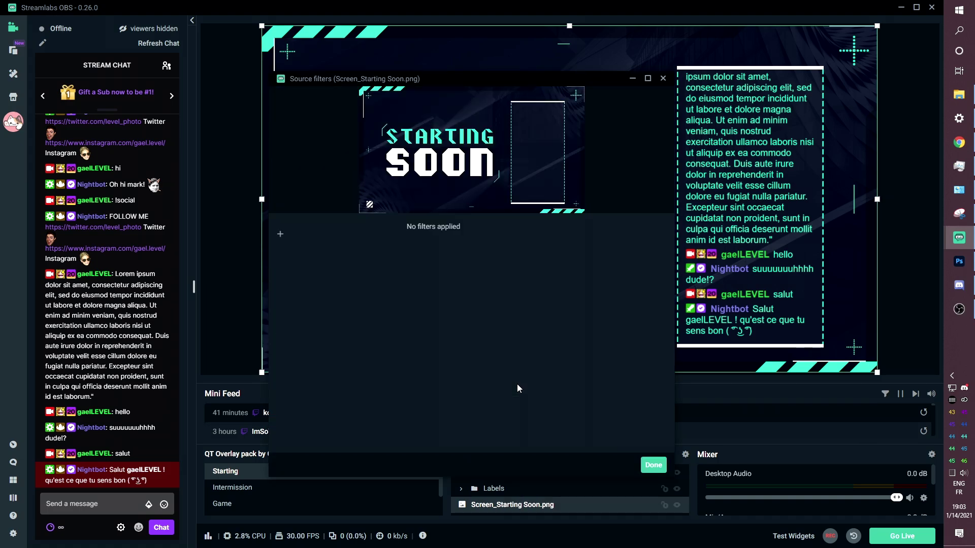
pyautogui.click(280, 234)
pyautogui.click(390, 192)
pyautogui.click(361, 249)
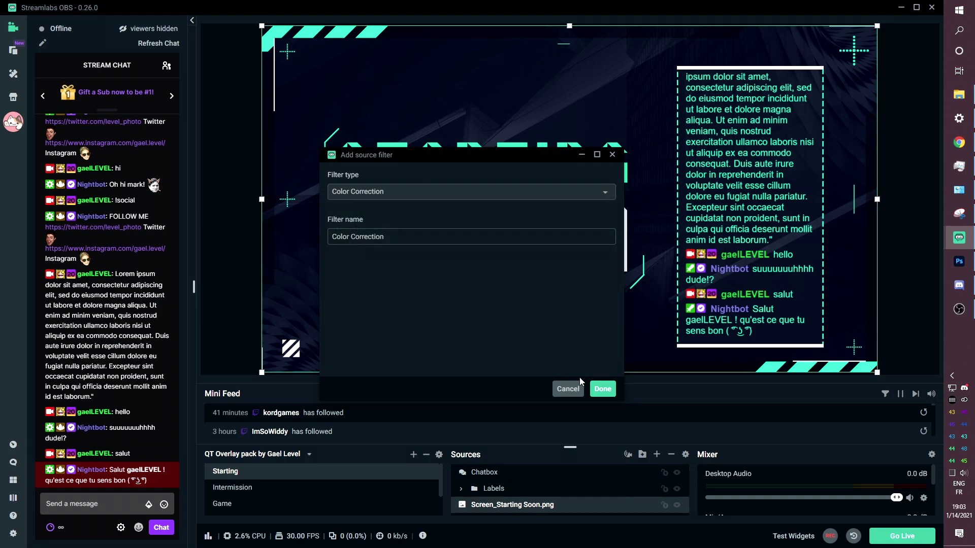
pyautogui.click(601, 390)
# Drag the filter's Hue Shift away from teal, then turn the filter off.
pyautogui.moveTo(559, 351); pyautogui.dragTo(598, 358)
pyautogui.click(279, 258)
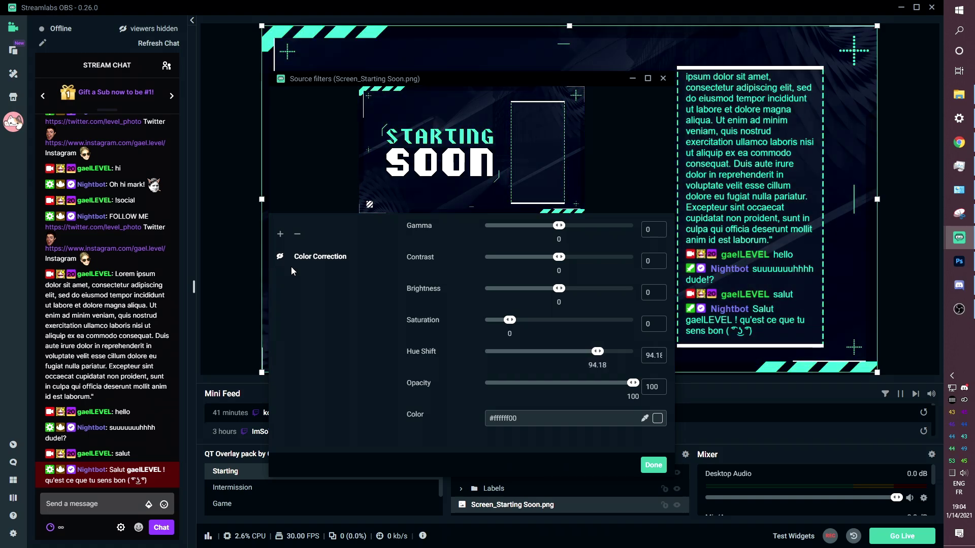
pyautogui.click(653, 465)
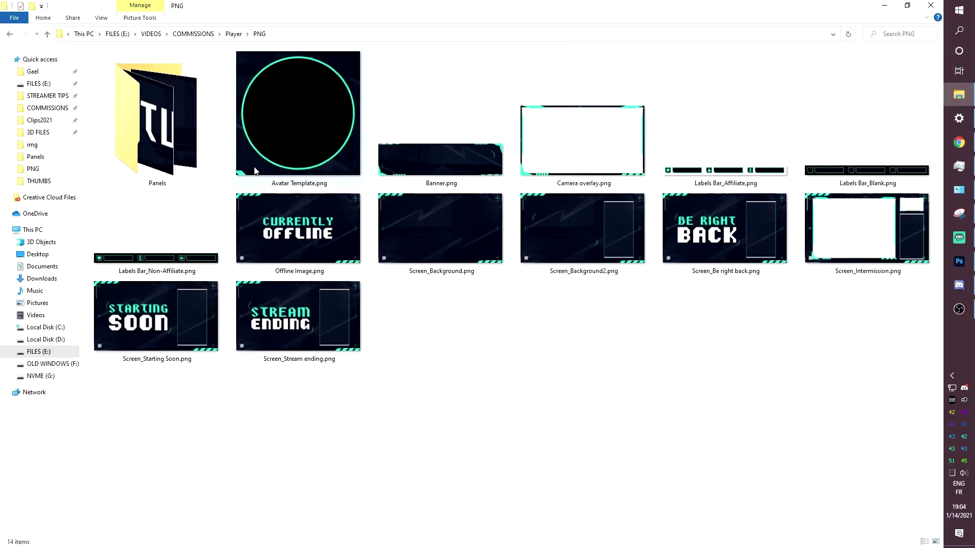
# Open Avatar Template.png and page through Banner, Camera overlay and the Labels Bar images.
pyautogui.doubleClick(254, 163)
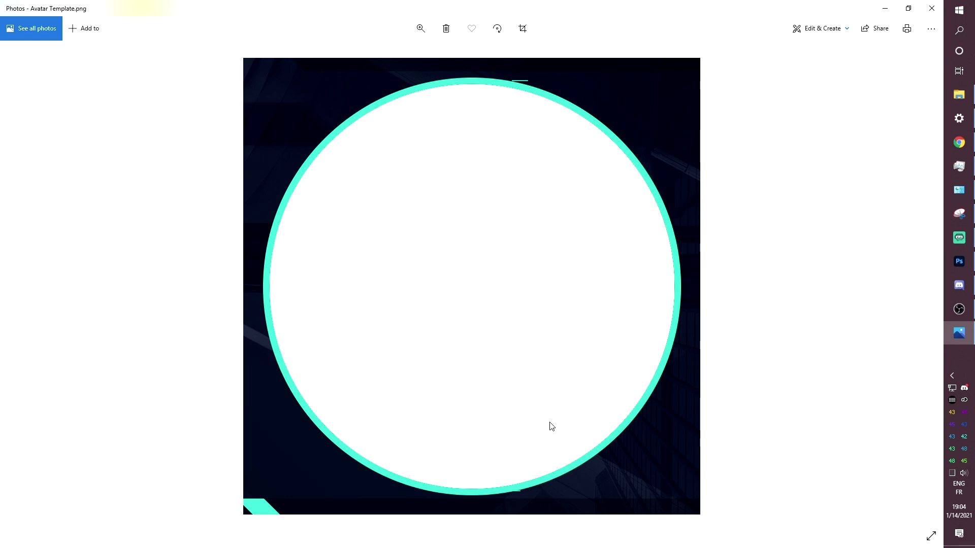
pyautogui.press('Right')
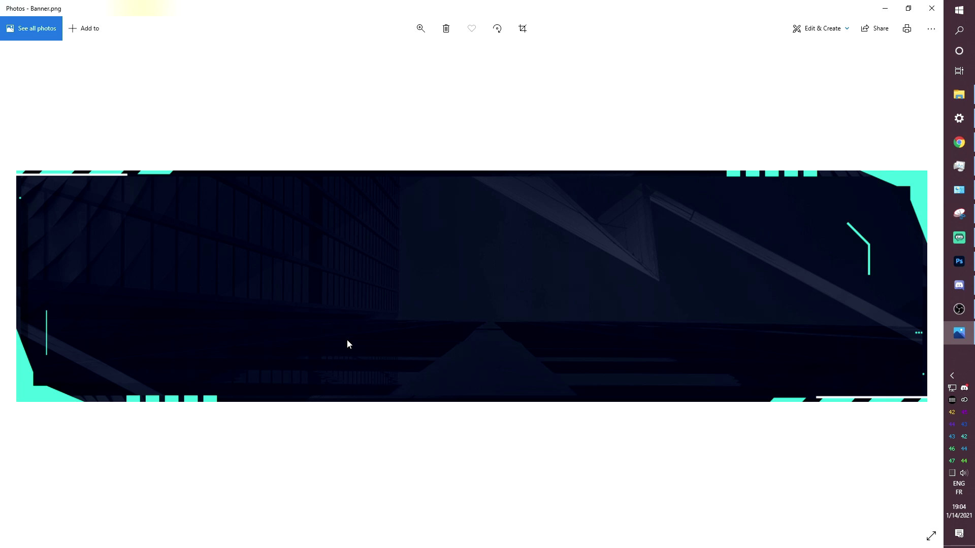
pyautogui.press('Right')
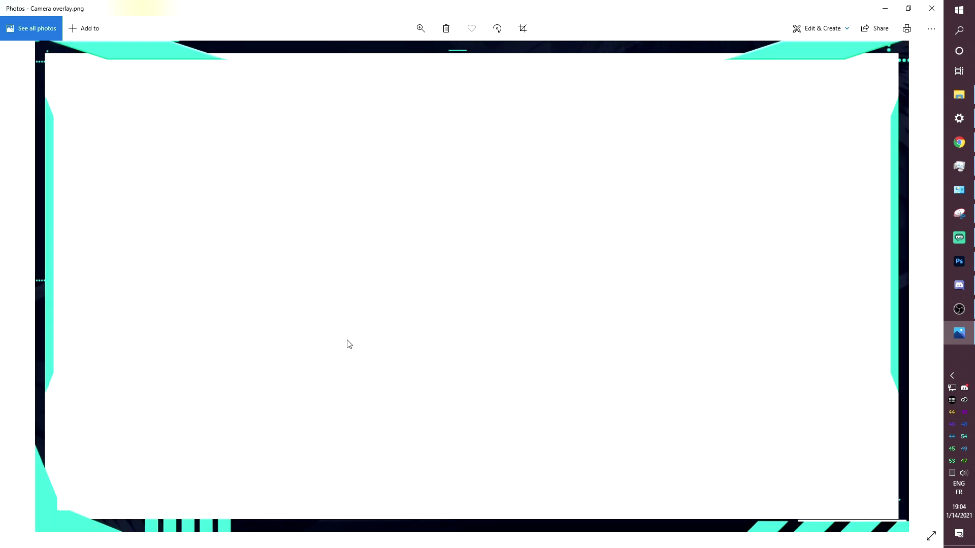
pyautogui.press('Right')
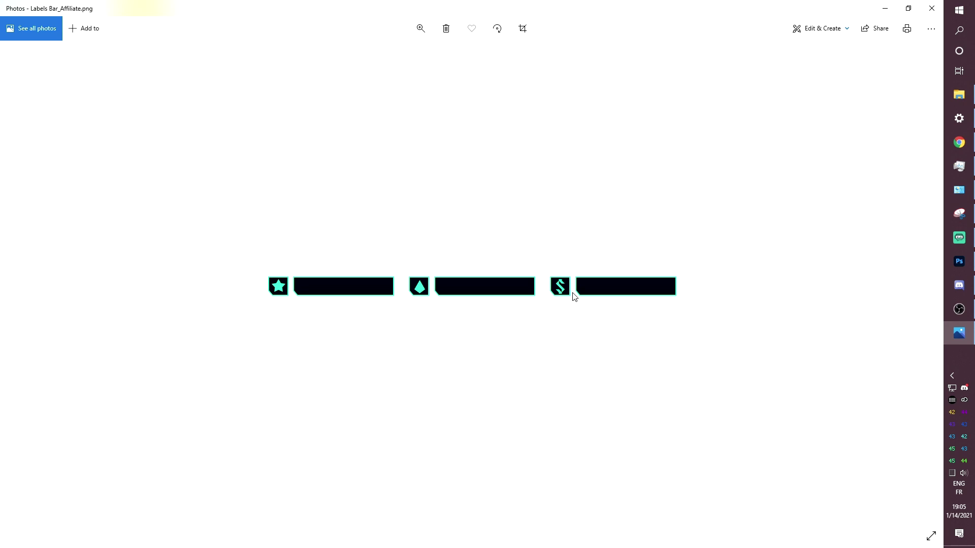
pyautogui.press('Right')
pyautogui.press('Right')
# Step through Screen_Background, Background2, Be right back and Intermission, then close Photos.
pyautogui.press('Left')
pyautogui.press('Left')
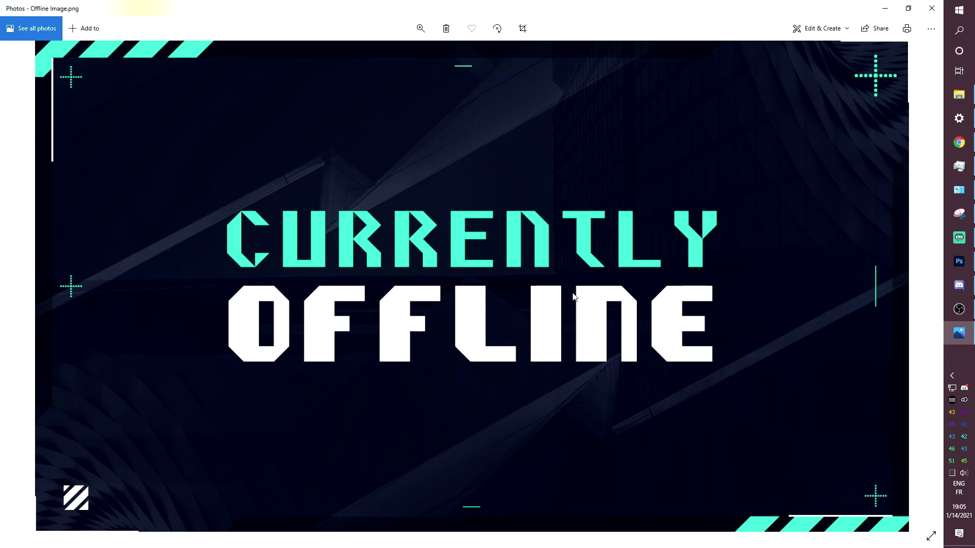
pyautogui.press('Left')
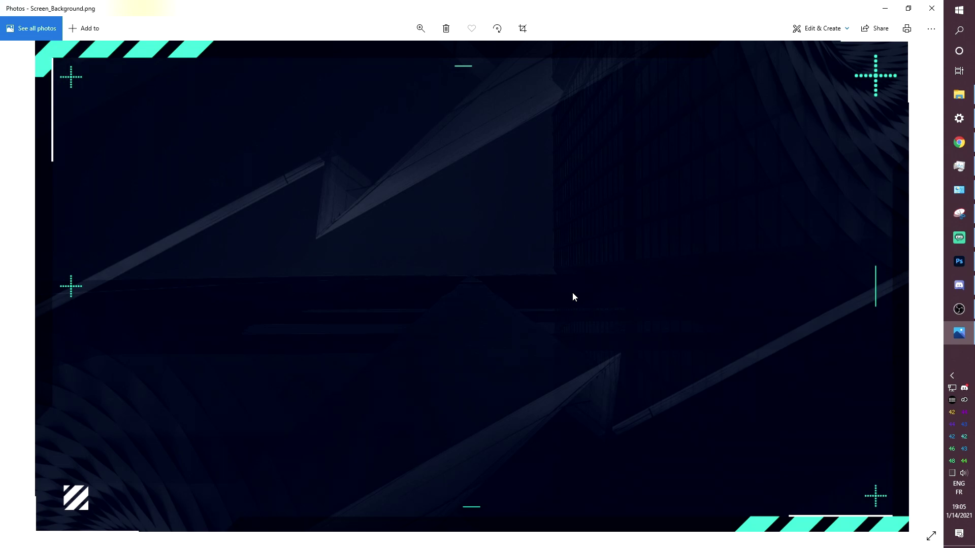
pyautogui.press('Right')
pyautogui.press('Left')
pyautogui.press('Right')
pyautogui.press('Left')
pyautogui.press('Right')
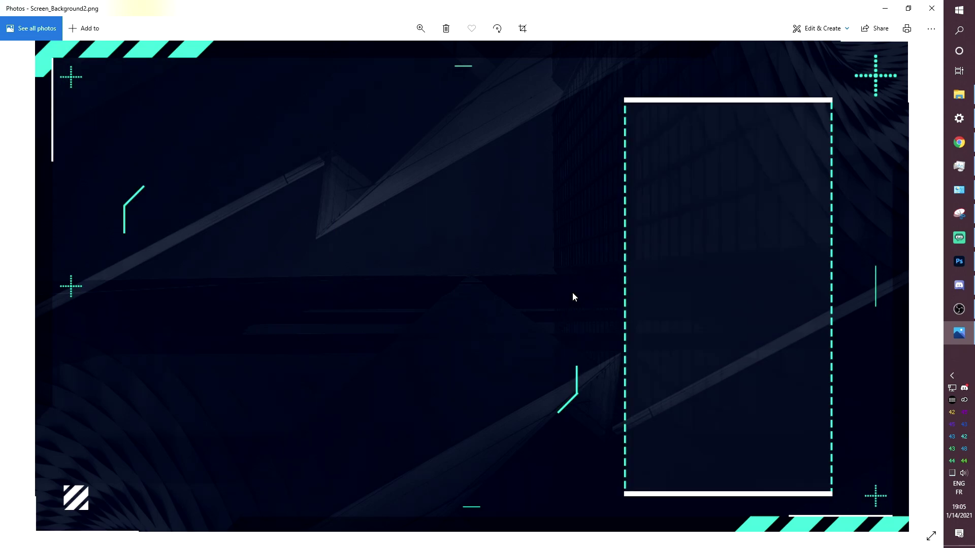
pyautogui.press('Right')
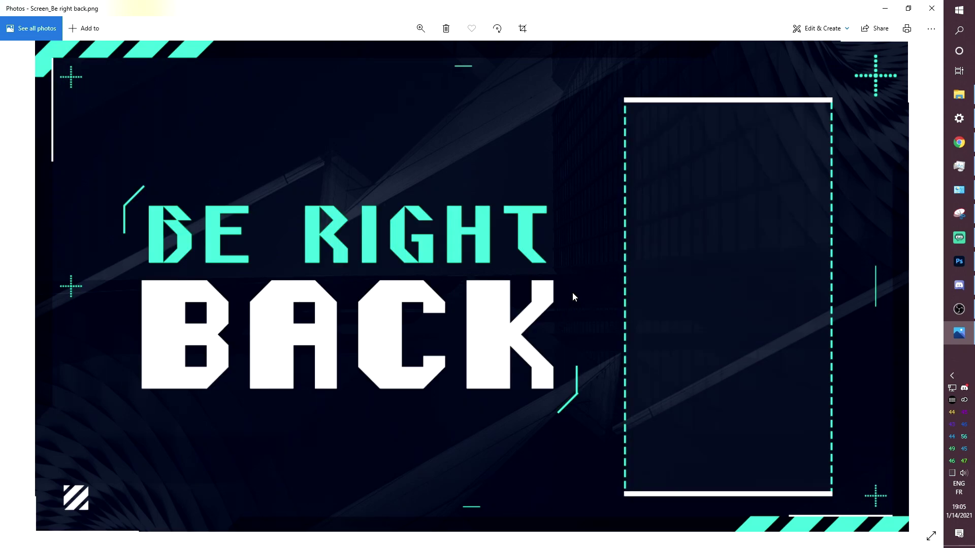
pyautogui.press('Right')
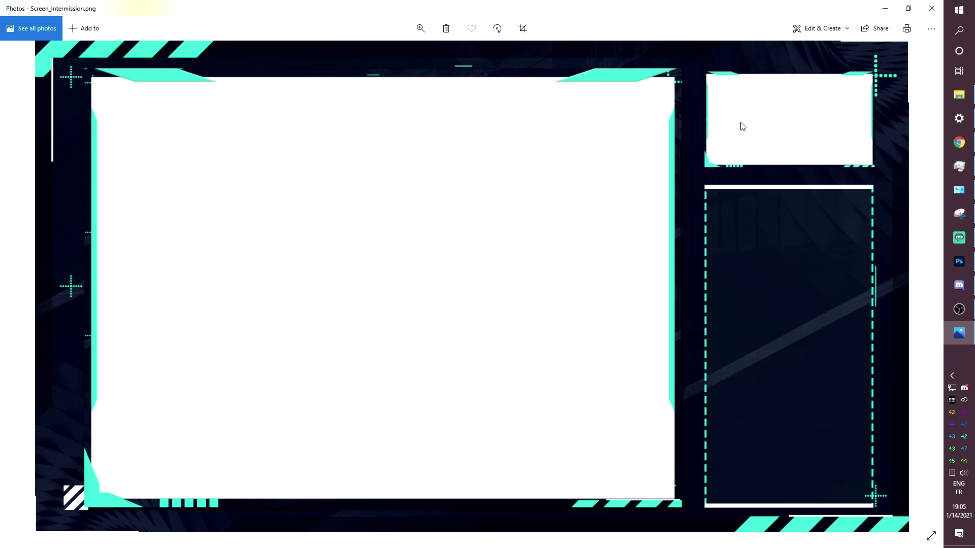
pyautogui.press('Right')
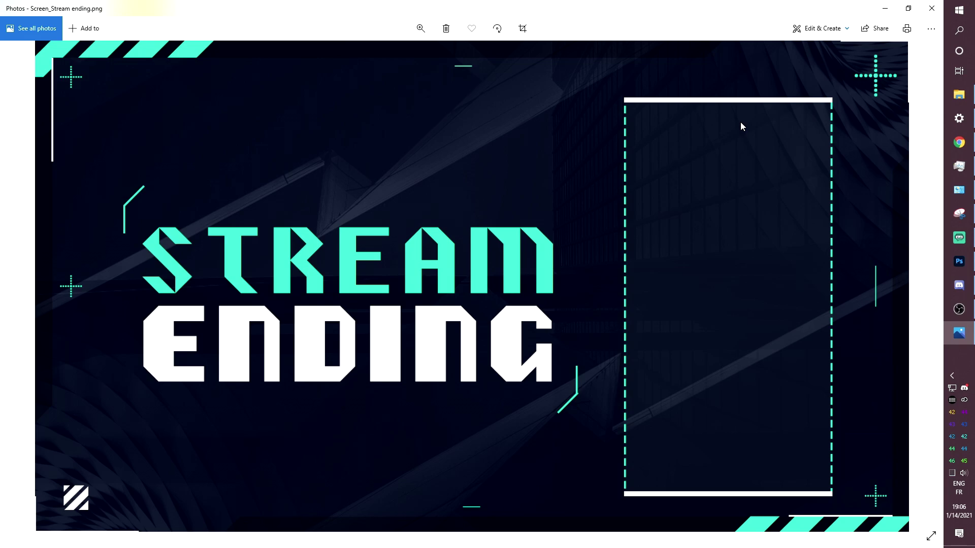
pyautogui.click(930, 16)
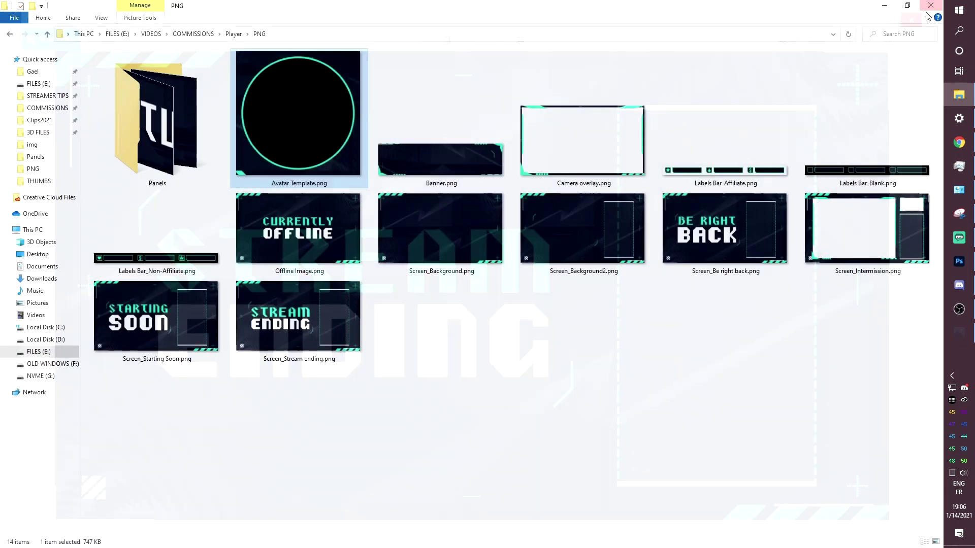
# Open the Panels folder and view it as extra large icons.
pyautogui.doubleClick(136, 141)
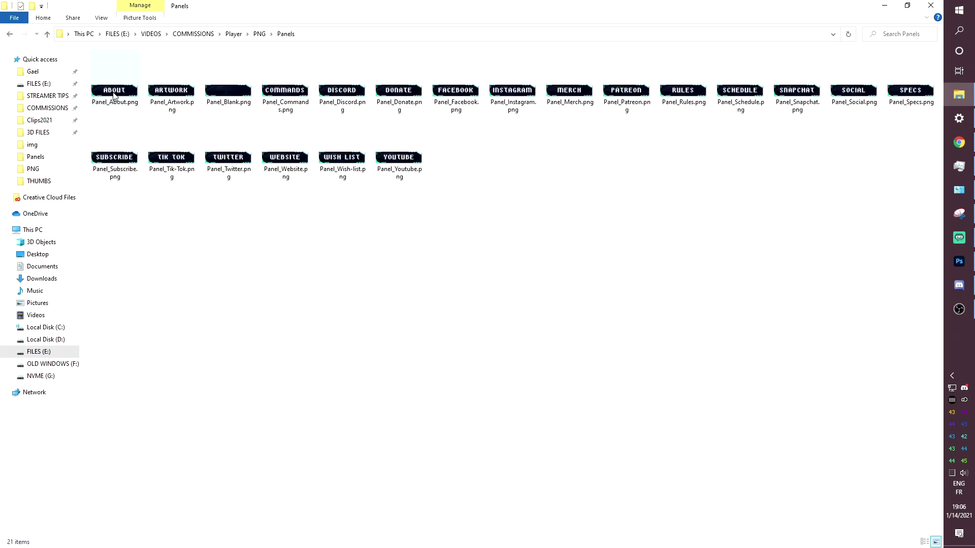
pyautogui.rightClick(295, 299)
pyautogui.moveTo(255, 302)
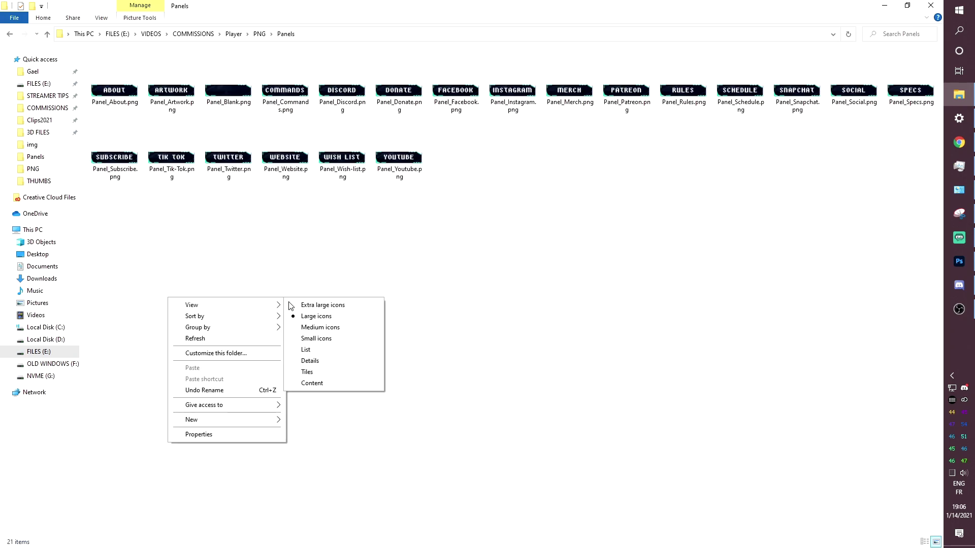
pyautogui.click(318, 305)
# View the panel images from Panel_About.png onward in Photos, then close the viewer.
pyautogui.doubleClick(145, 67)
pyautogui.press('Right')
pyautogui.press('Right')
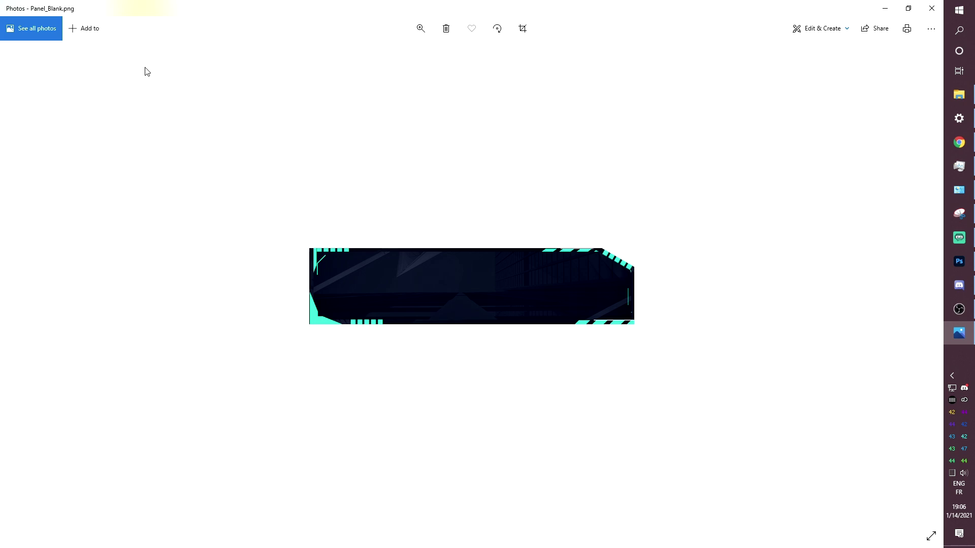
pyautogui.press('Right')
pyautogui.press('Right')
pyautogui.press('Right')
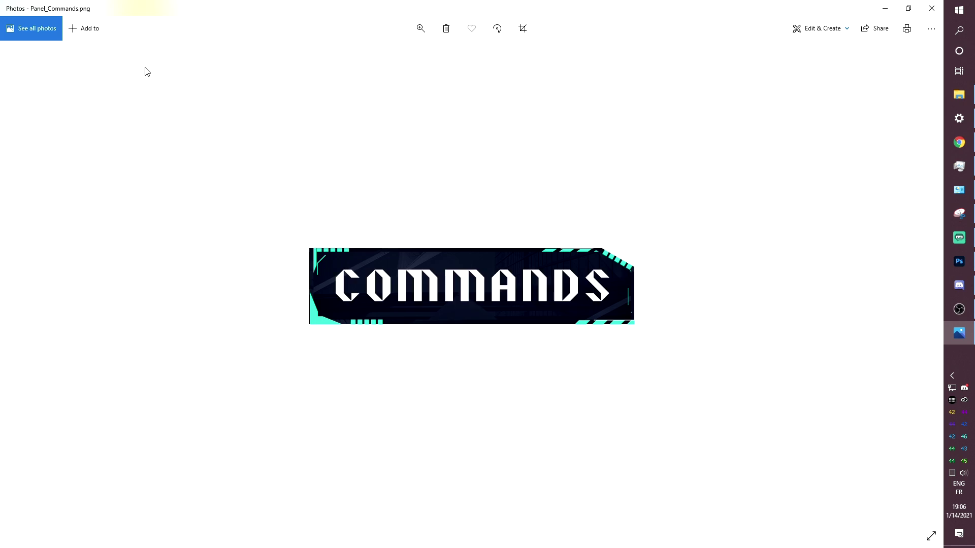
pyautogui.press('Right')
pyautogui.press('Right')
pyautogui.press('Right')
pyautogui.press('Right')
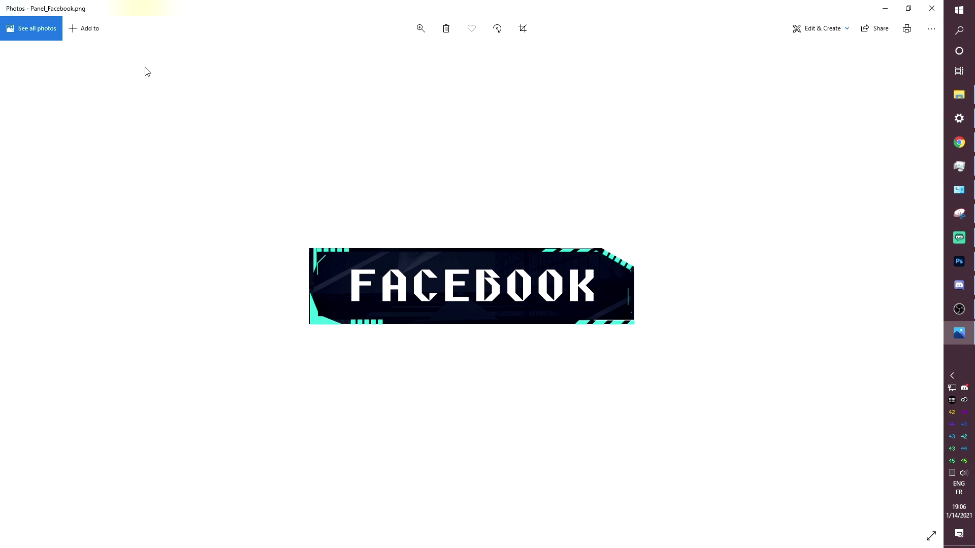
pyautogui.press('Right')
pyautogui.press('Right')
pyautogui.press('Right')
pyautogui.press('Right')
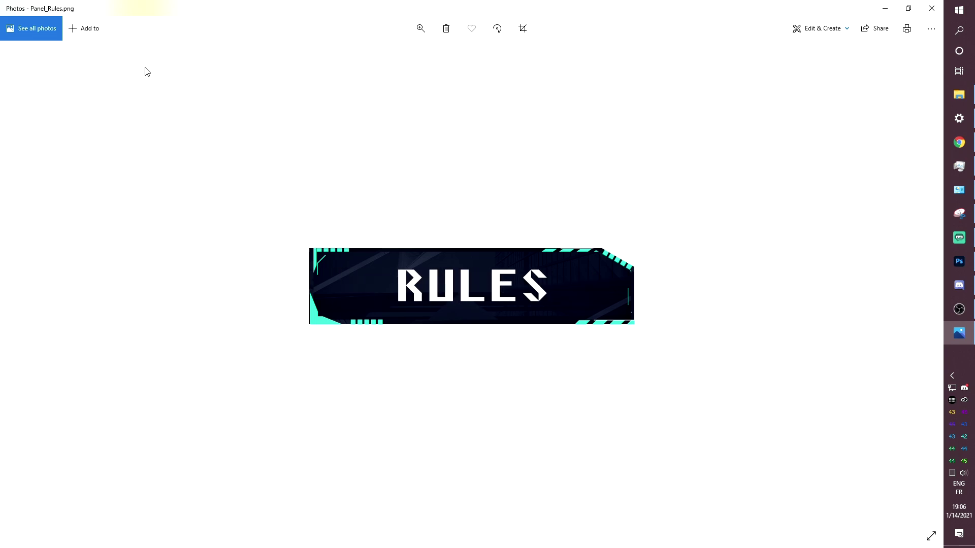
pyautogui.press('Right')
pyautogui.press('Right')
pyautogui.press('Right')
pyautogui.press('Right')
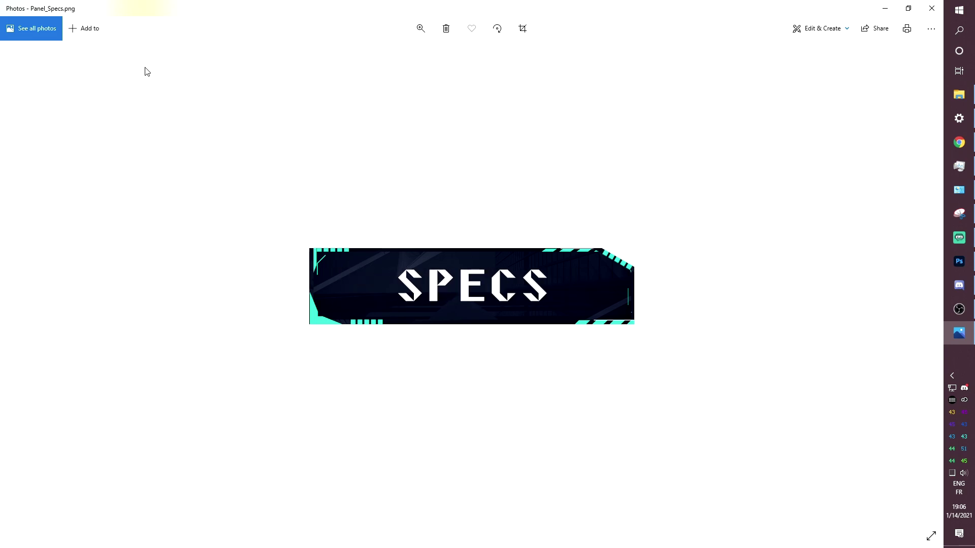
pyautogui.press('Right')
pyautogui.press('Right')
pyautogui.press('Right')
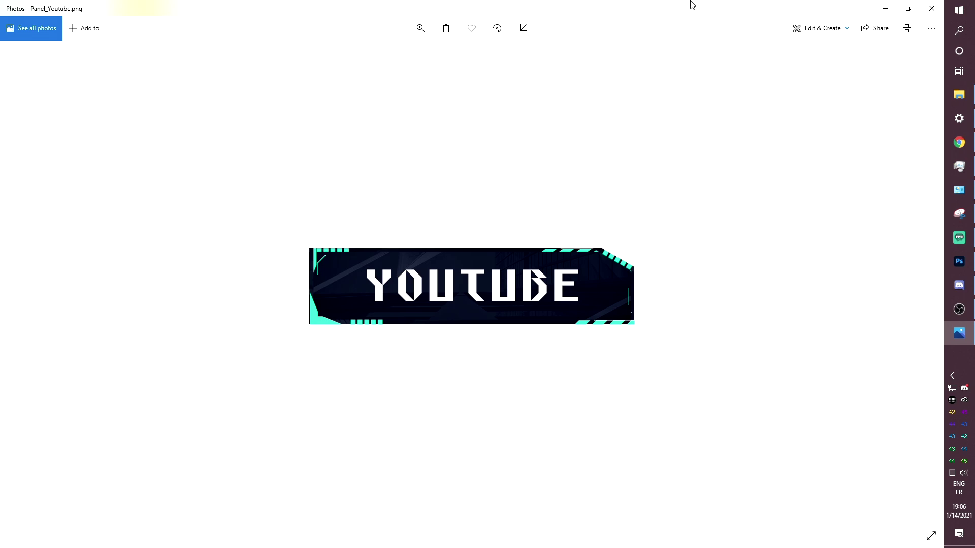
pyautogui.click(932, 8)
pyautogui.click(274, 294)
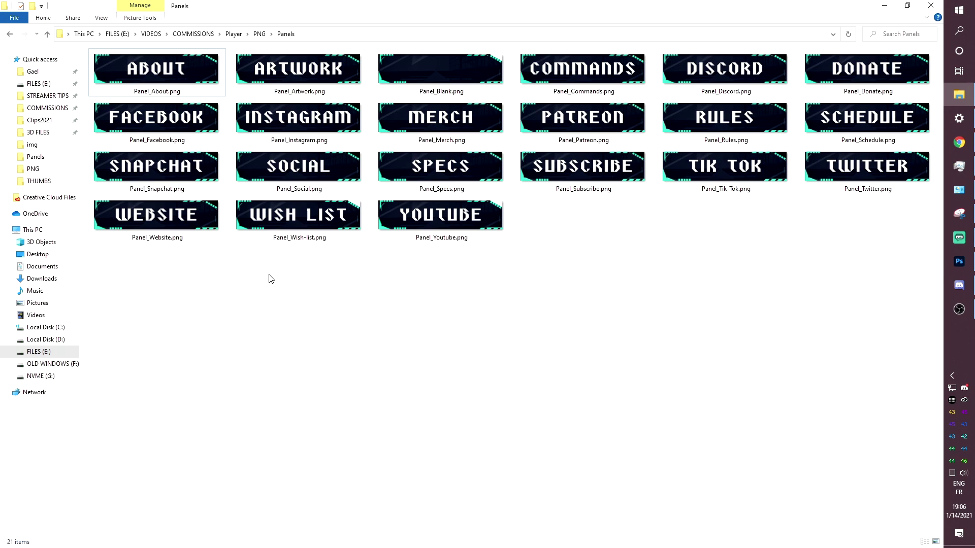
# Return to the PNG folder, then show the Intermission scene in Streamlabs OBS.
pyautogui.click(259, 34)
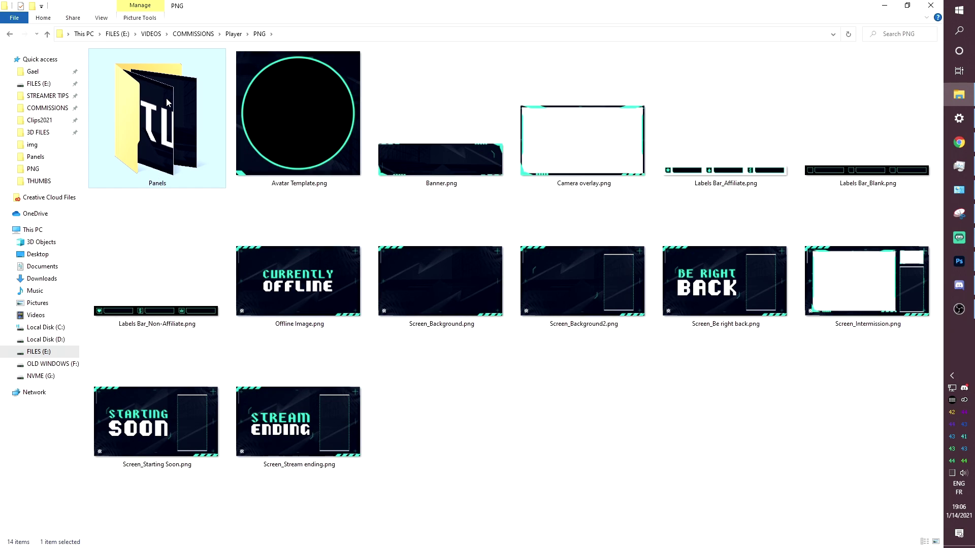
pyautogui.click(959, 241)
pyautogui.click(253, 488)
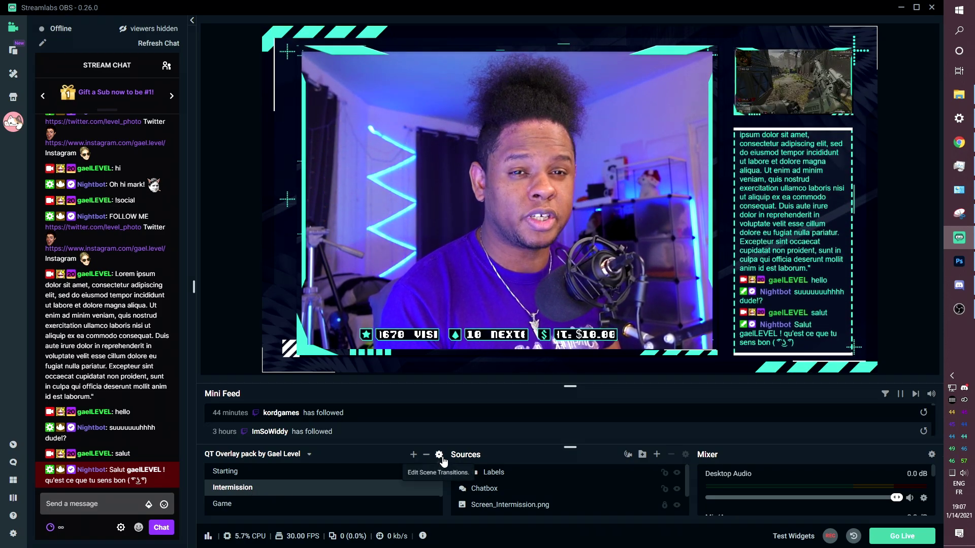
# Inspect the Global Transition's Slide settings without changes, then select the Starting scene.
pyautogui.click(439, 455)
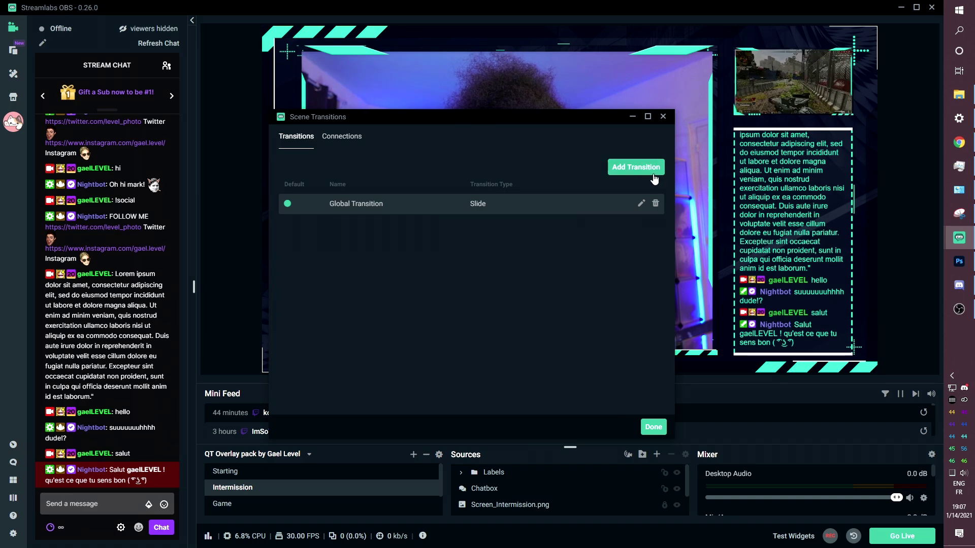
pyautogui.click(641, 203)
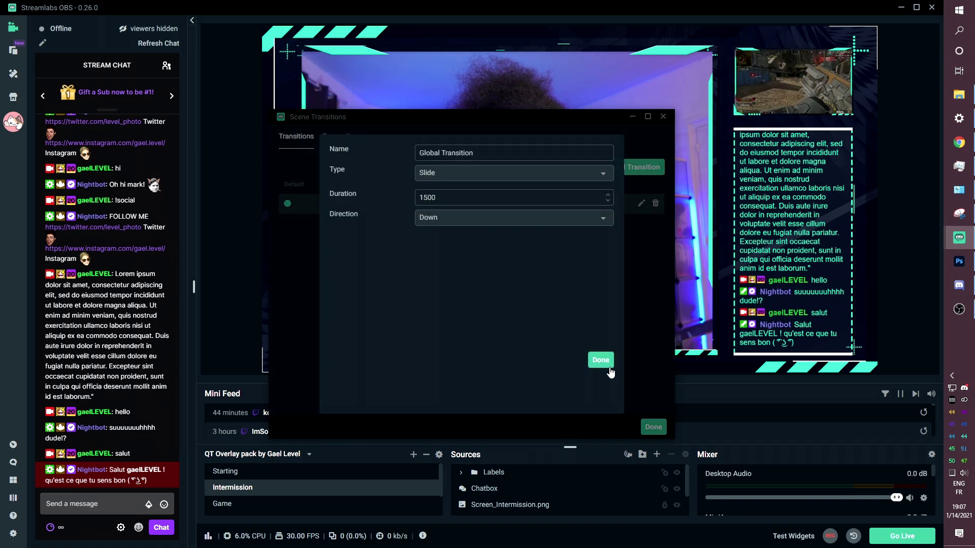
pyautogui.click(610, 366)
pyautogui.click(654, 427)
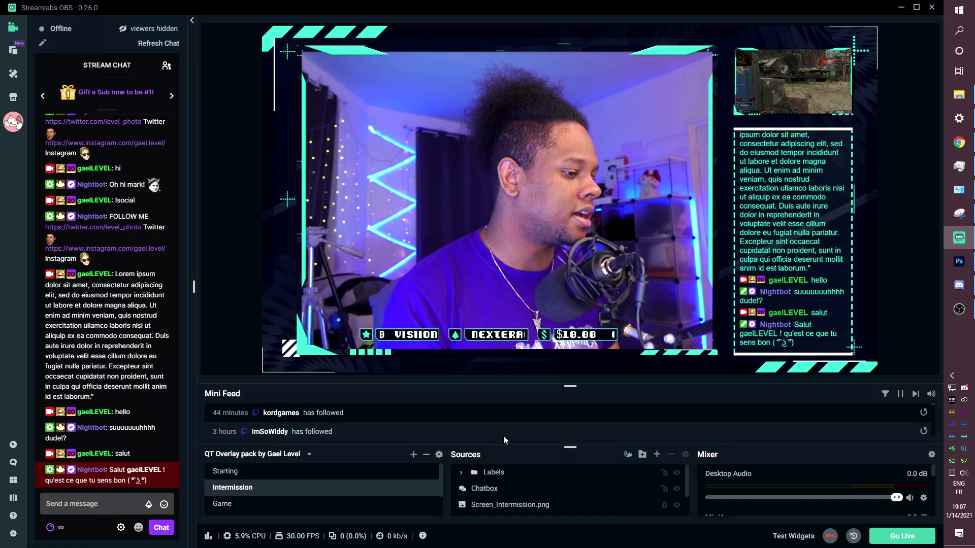
pyautogui.click(241, 473)
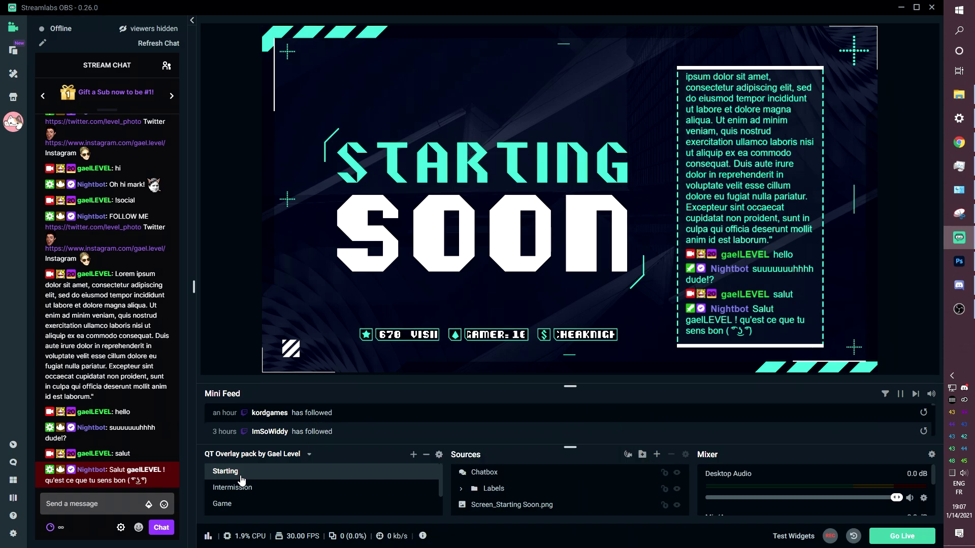
# Select the Intermission scene in the Scenes list.
pyautogui.click(237, 488)
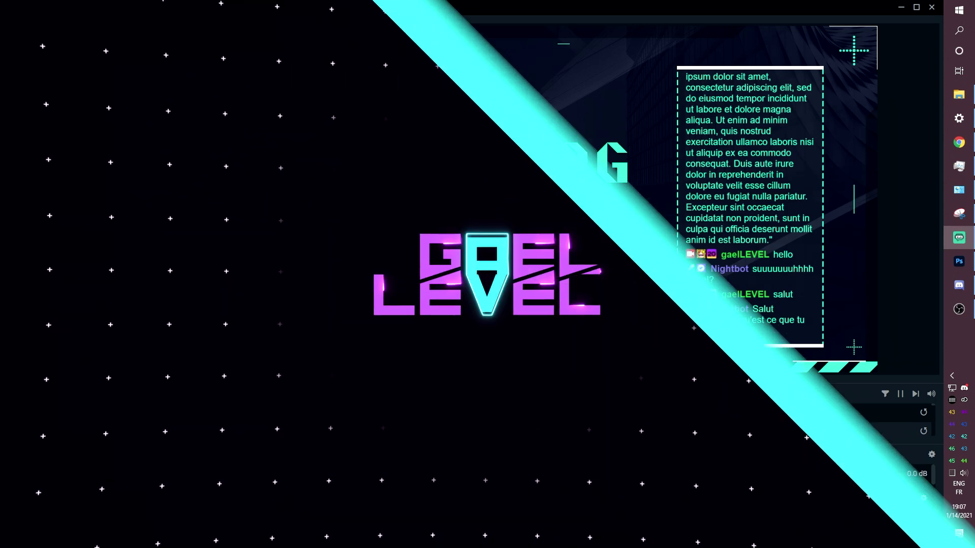